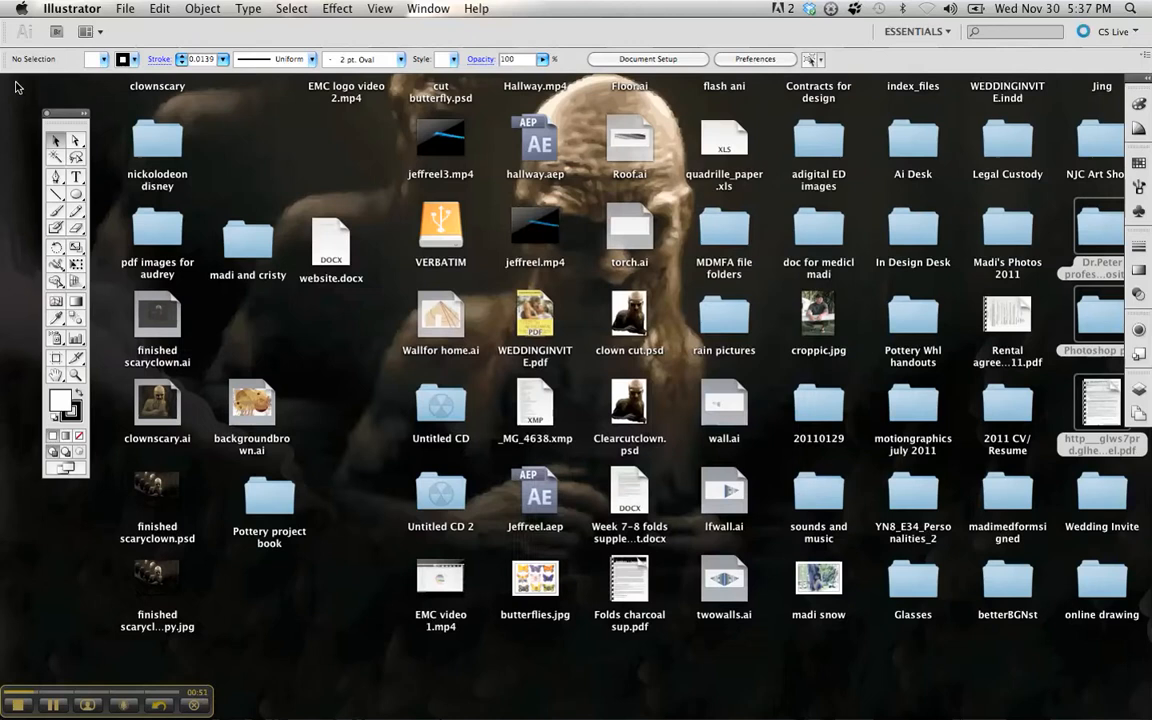
- Create a new print document named "Live trace" at Letter size in landscape orientation with CMYK color mode
click(12, 81)
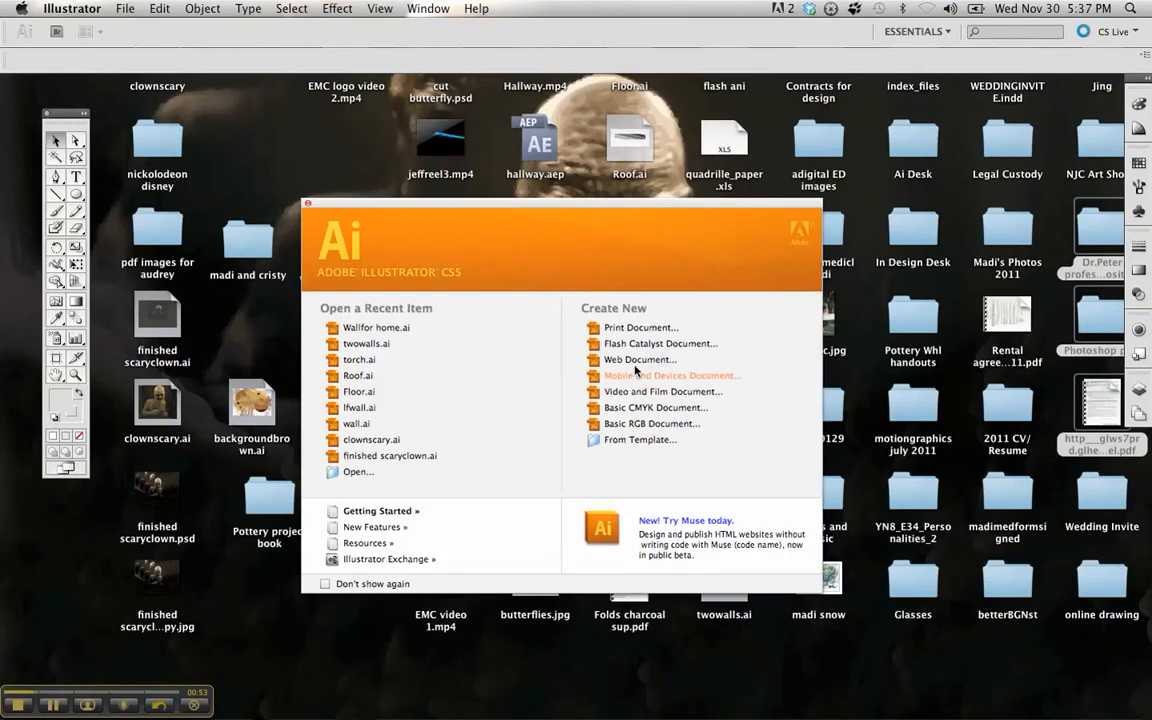
click(640, 328)
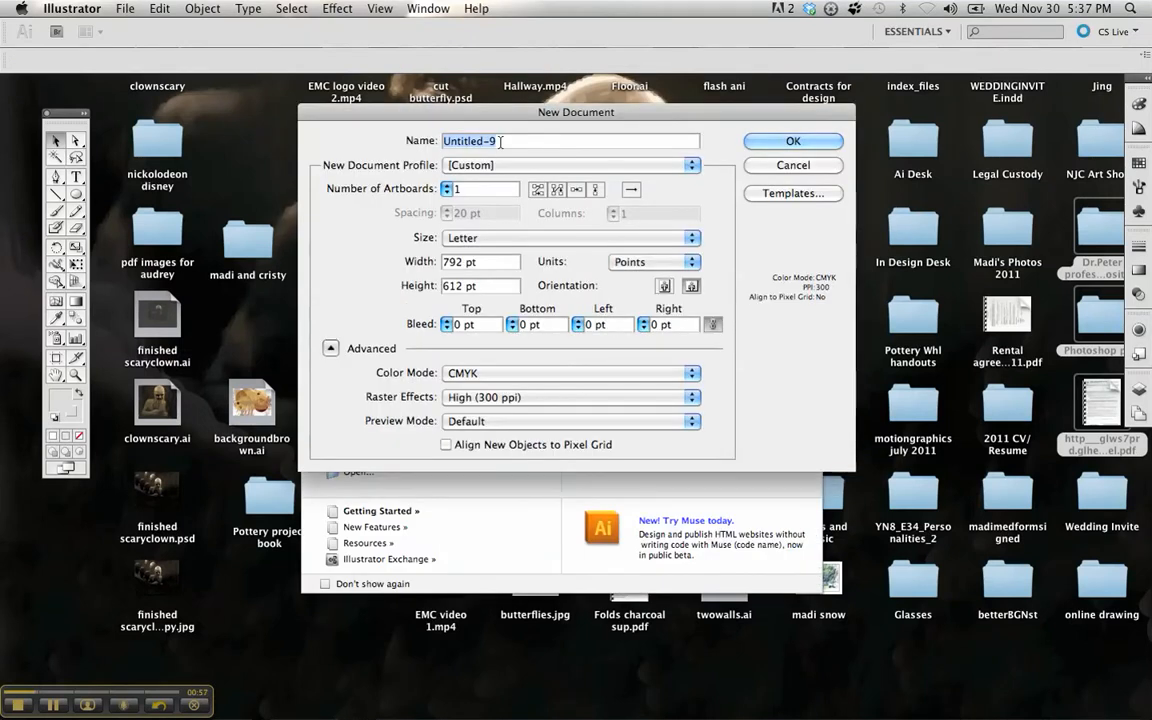
text(Loive)
key(BackSpace)
key(BackSpace)
key(BackSpace)
key(BackSpace)
key(BackSpace)
text(ive trace)
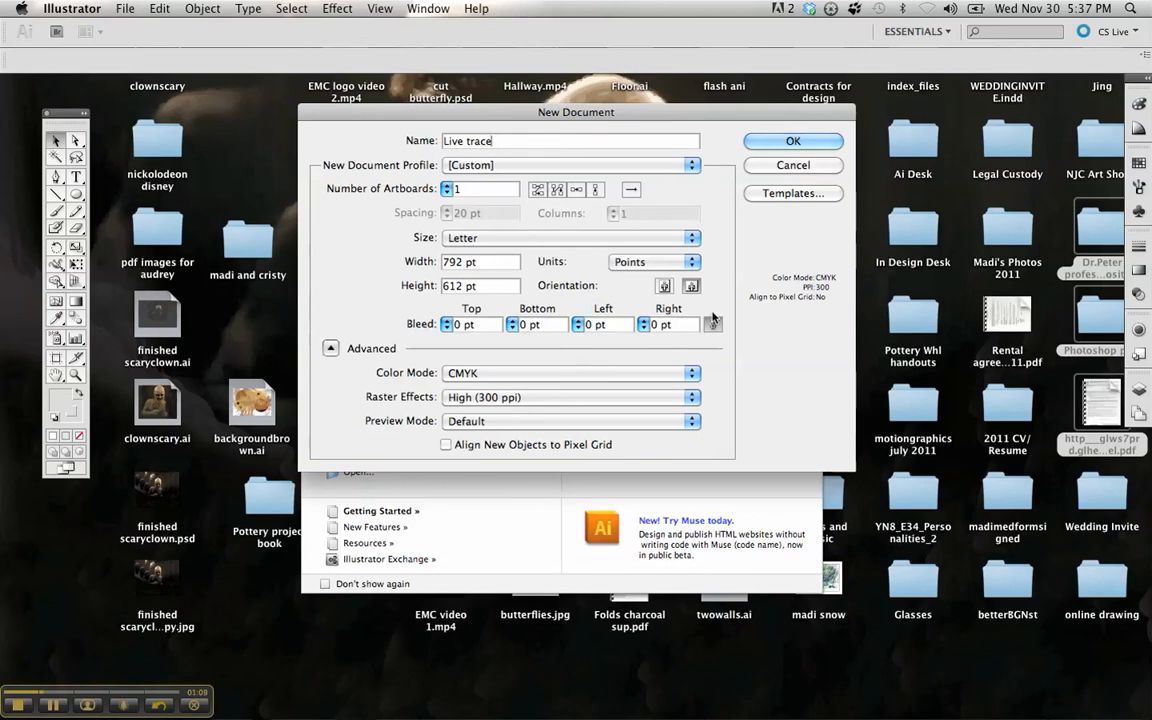
click(764, 141)
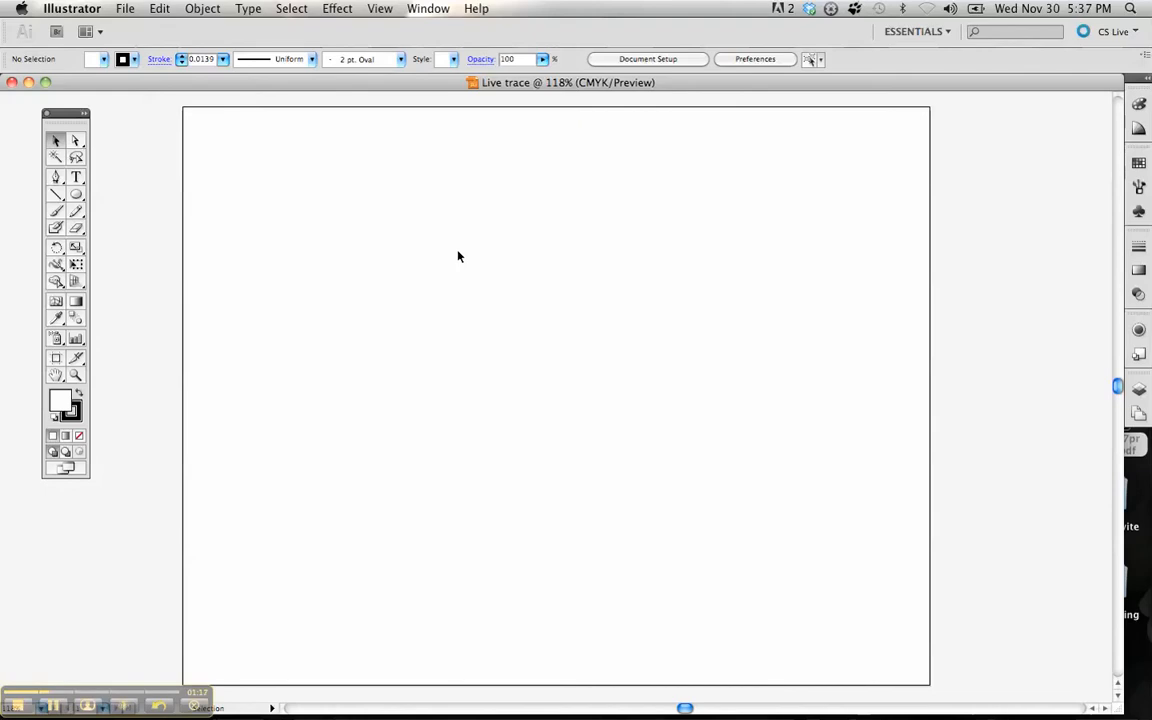
- Place the image croppic.jpg from the Desktop into the document
click(125, 11)
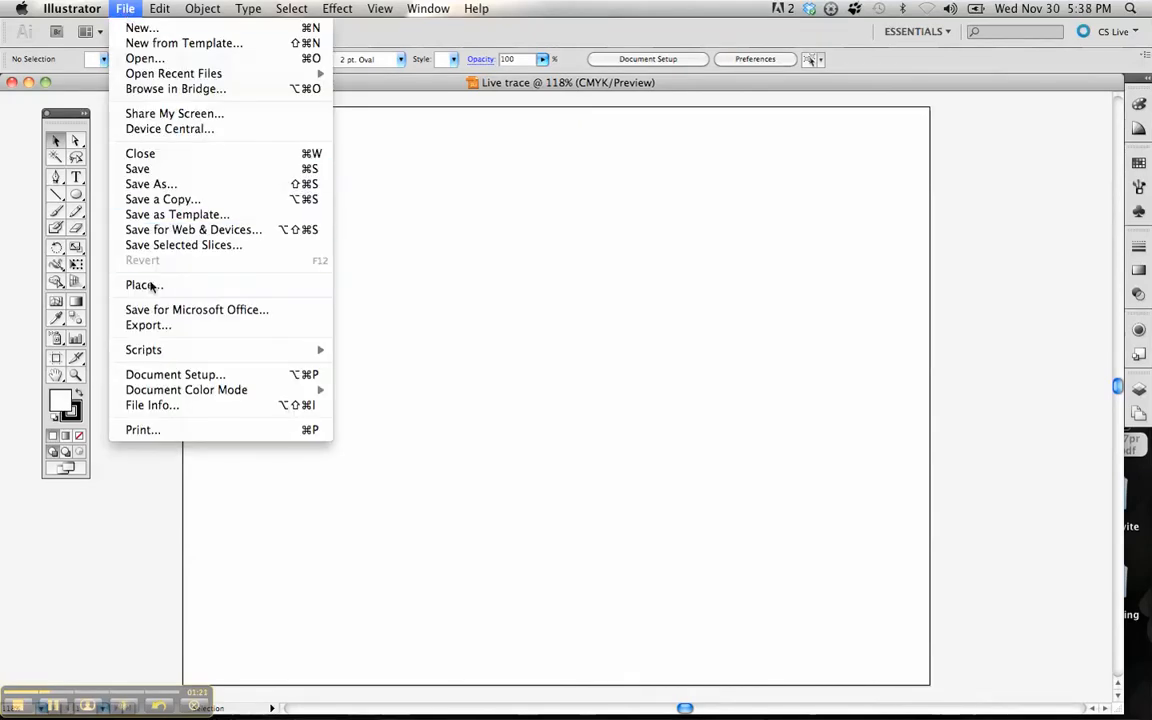
click(145, 286)
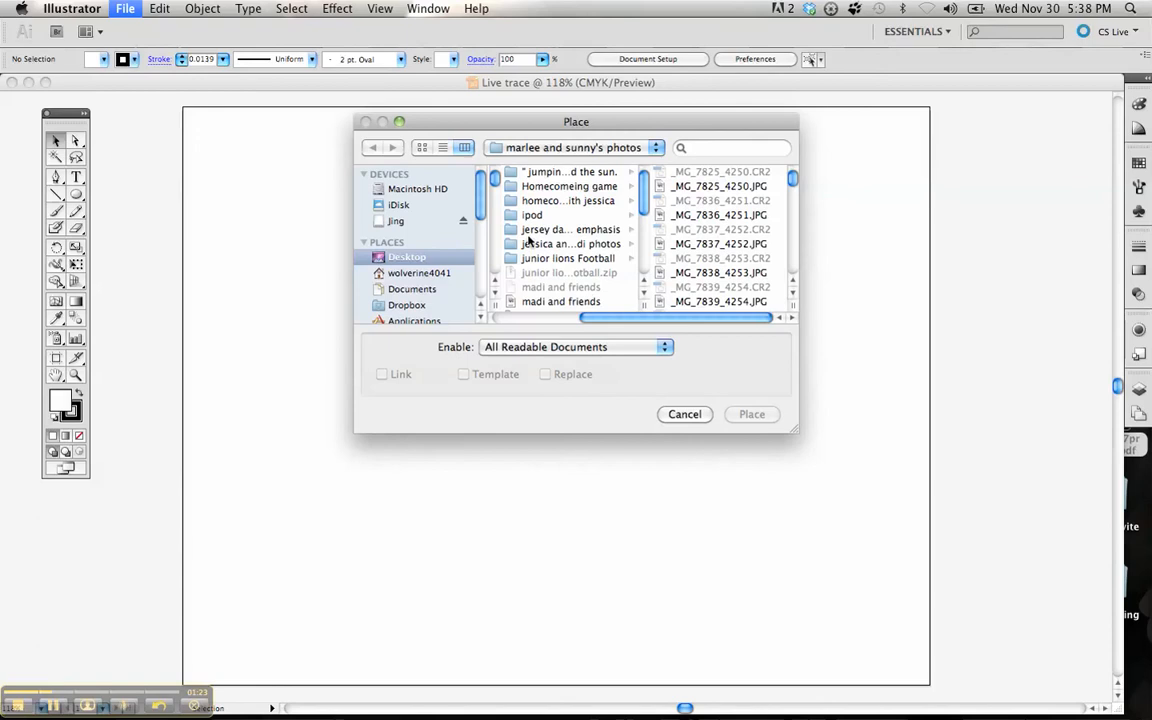
click(419, 258)
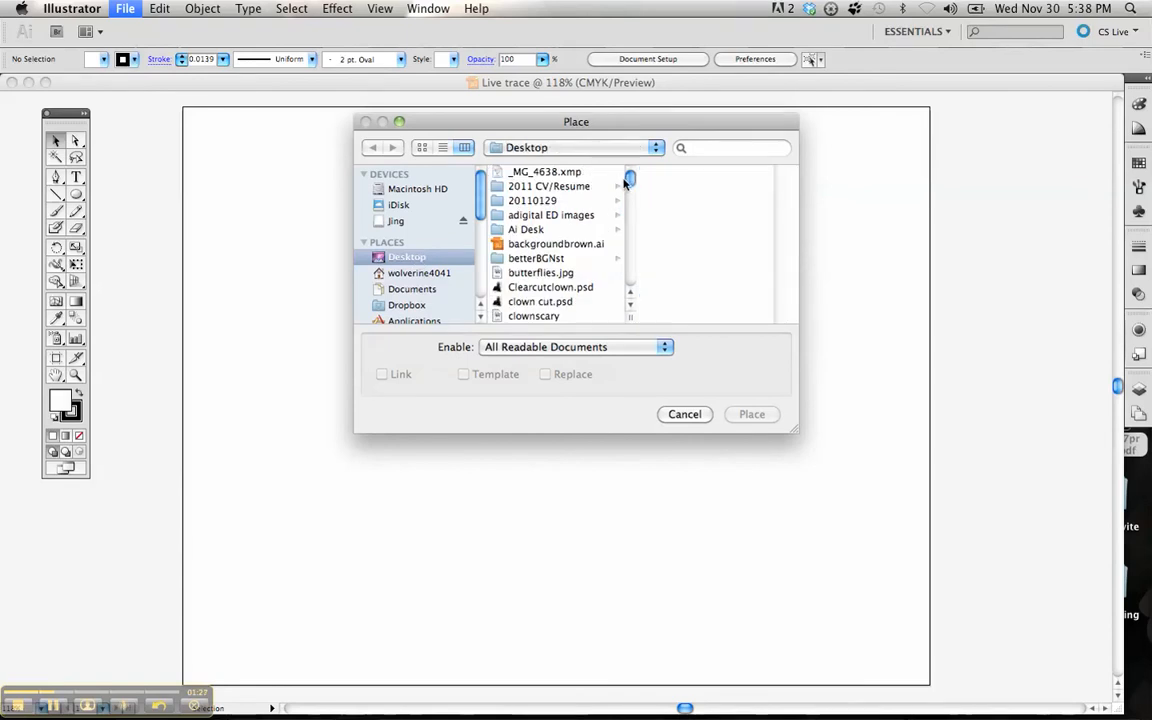
drag(628, 181, 628, 198)
click(540, 192)
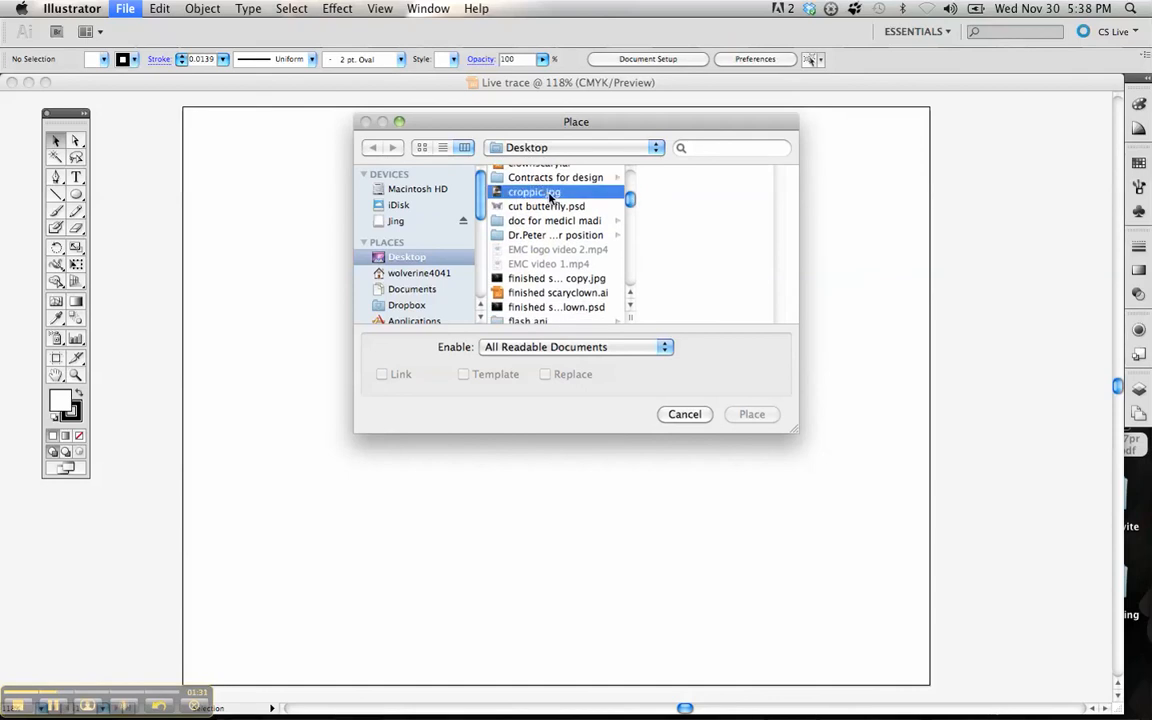
click(750, 414)
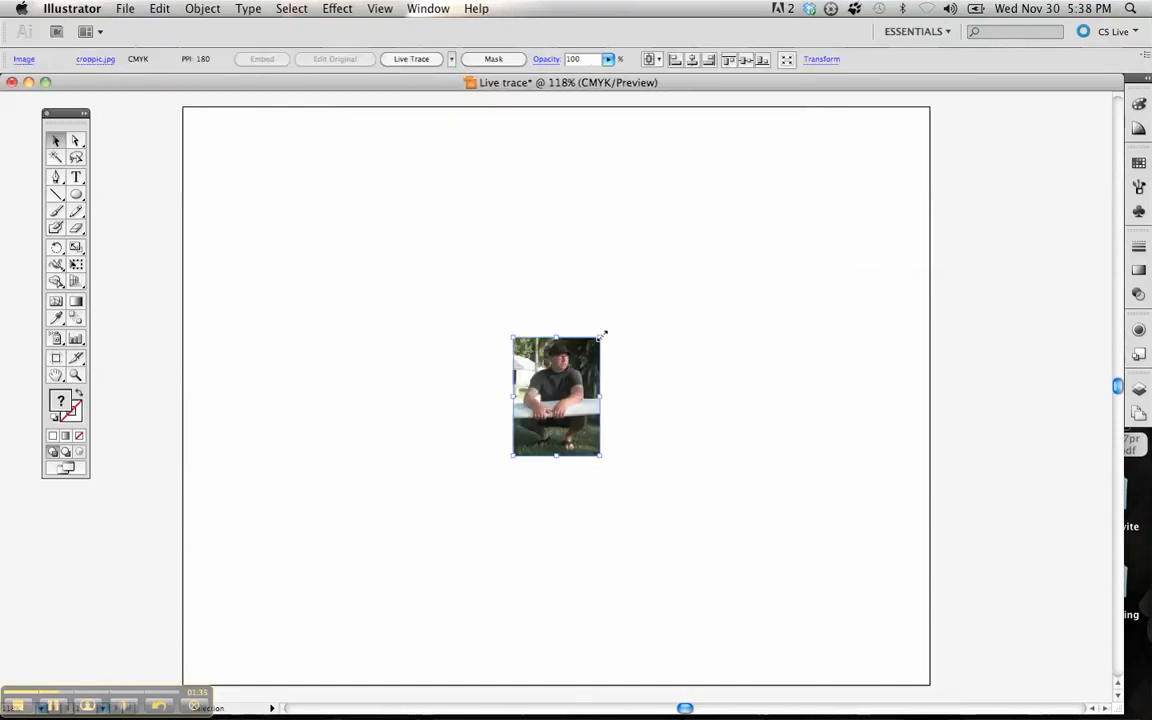
- Enlarge the placed photo to nearly three times its size and move it to the middle of the artboard
drag(601, 336, 882, 129)
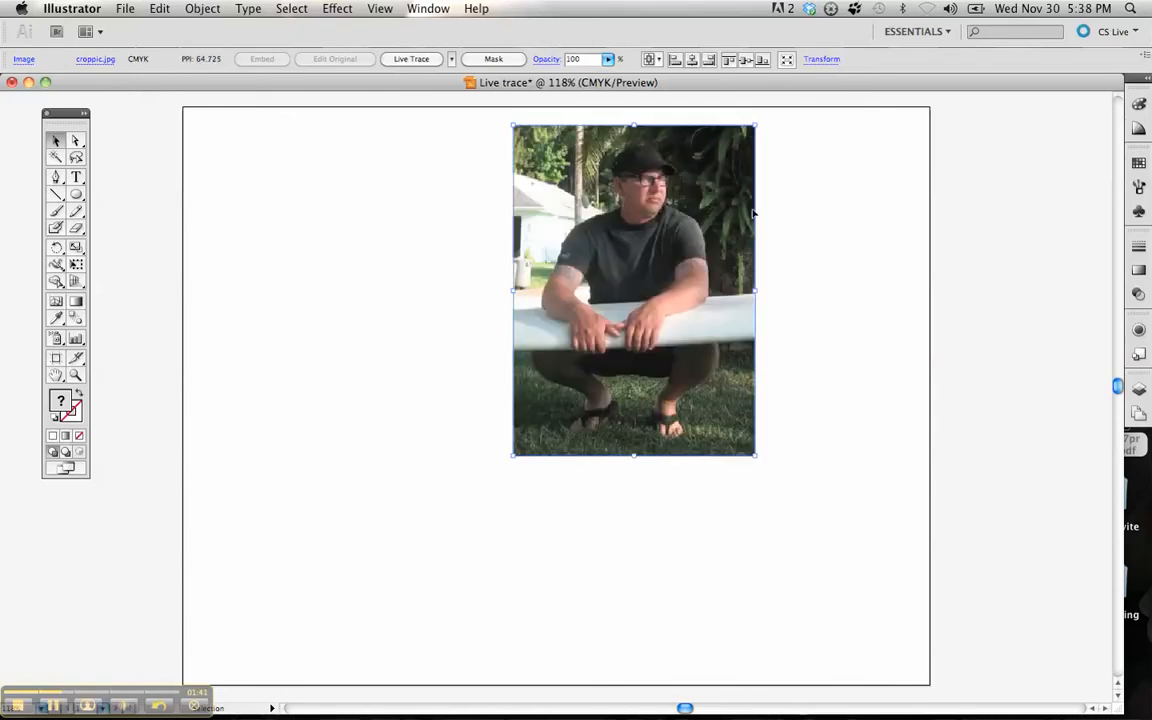
drag(679, 222, 590, 281)
click(751, 286)
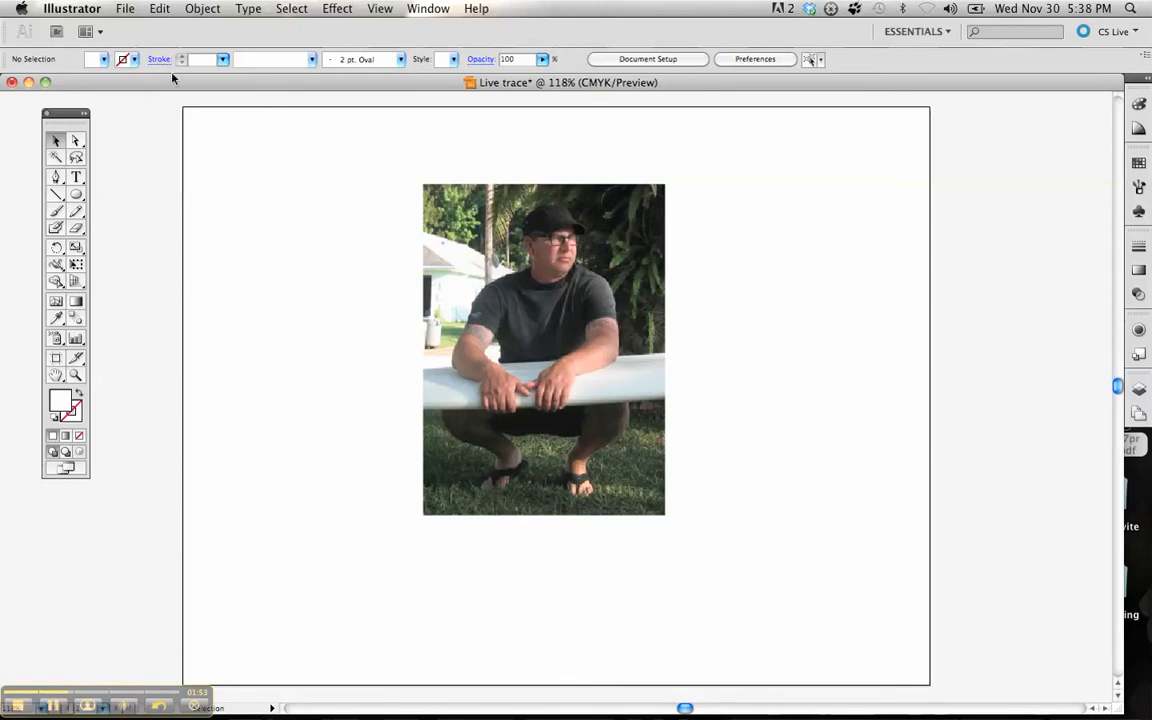
- Trace the placed photo with Live Trace using the default settings
click(487, 271)
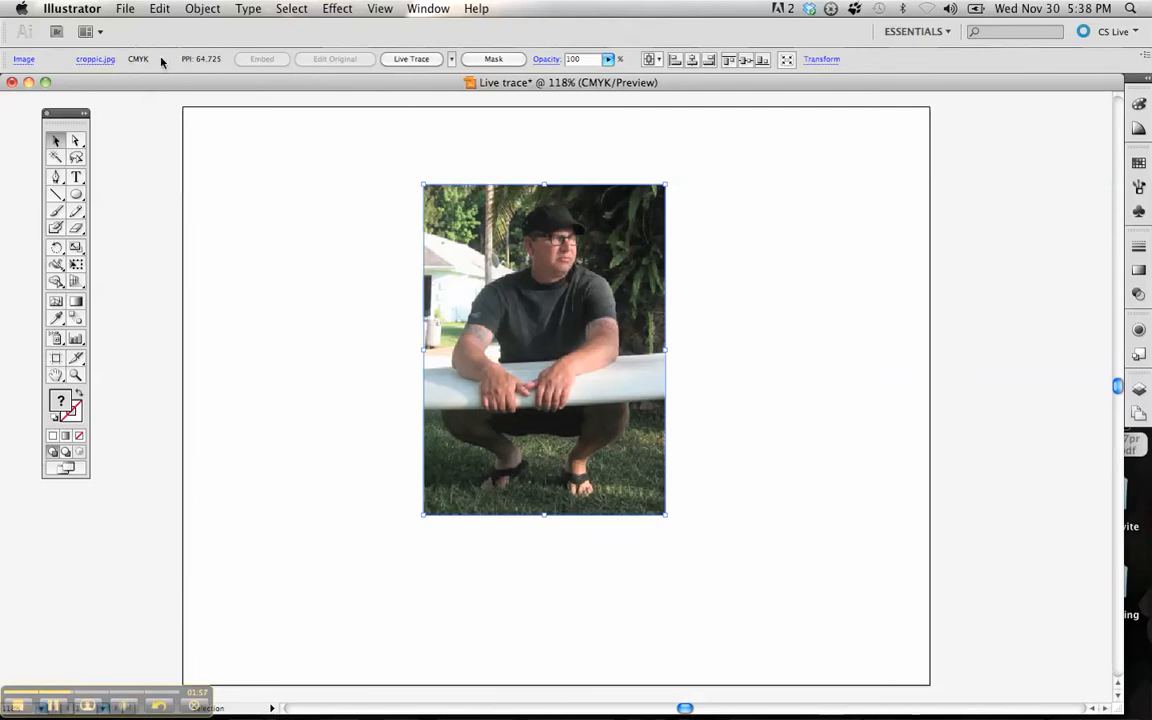
click(415, 62)
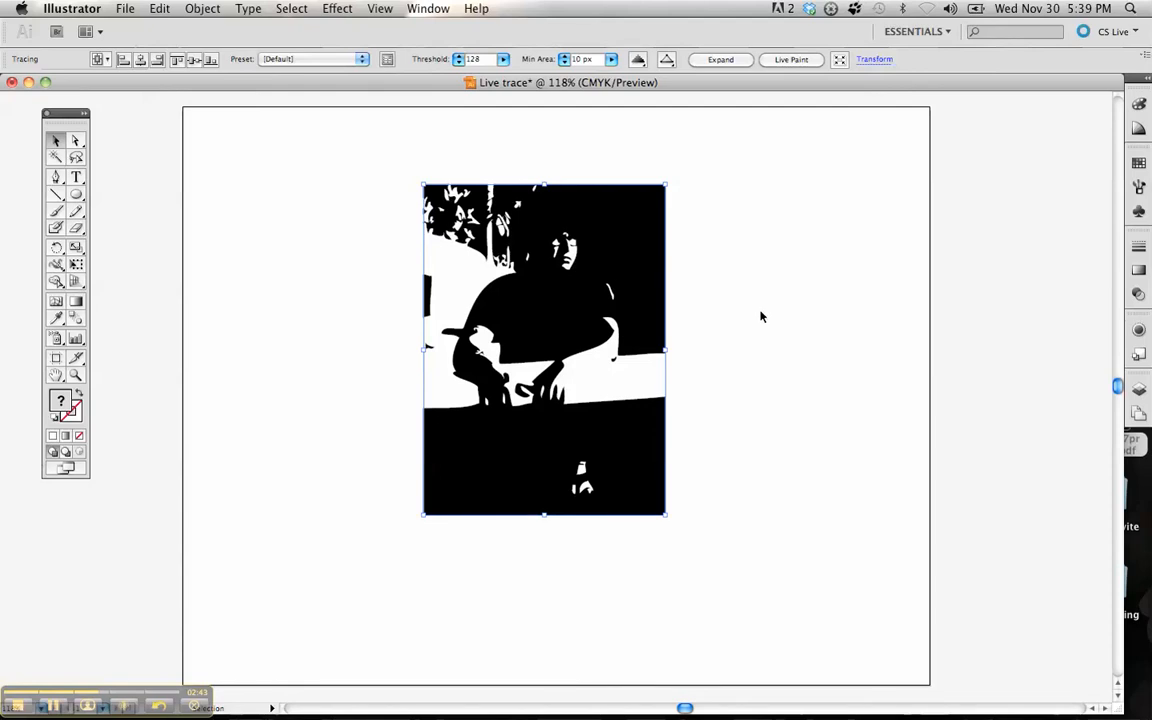
- Try the Color 6 tracing preset on the photo, followed by Color 16
click(352, 62)
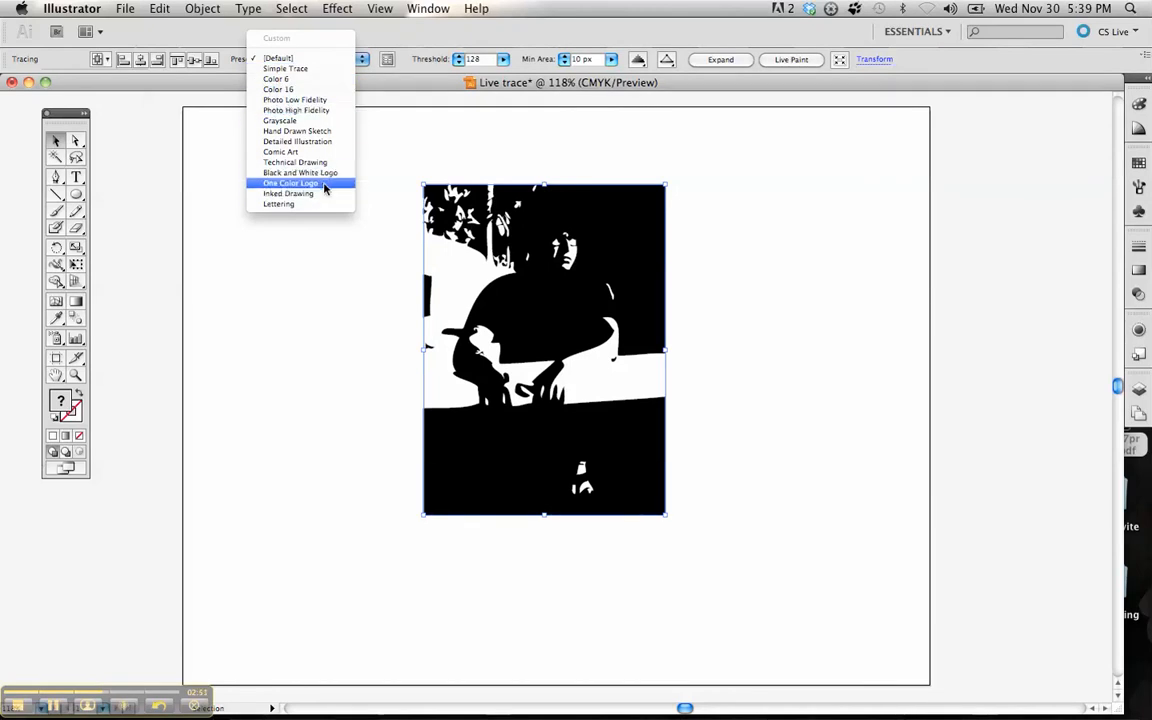
click(327, 80)
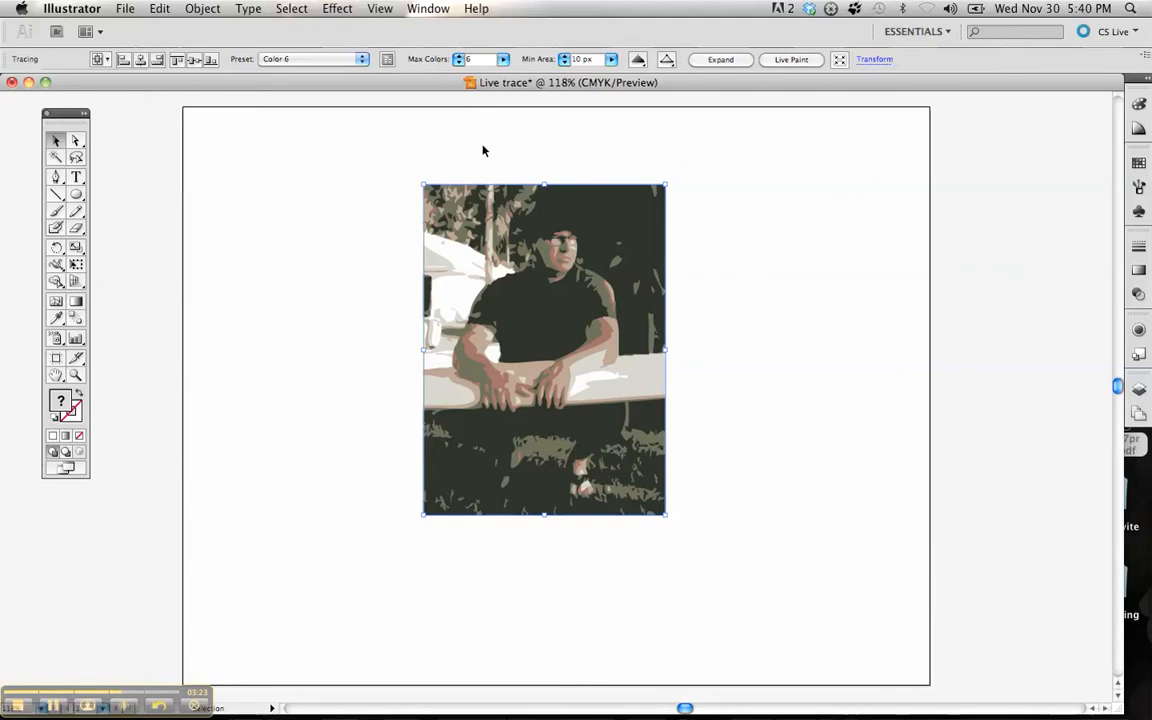
click(360, 60)
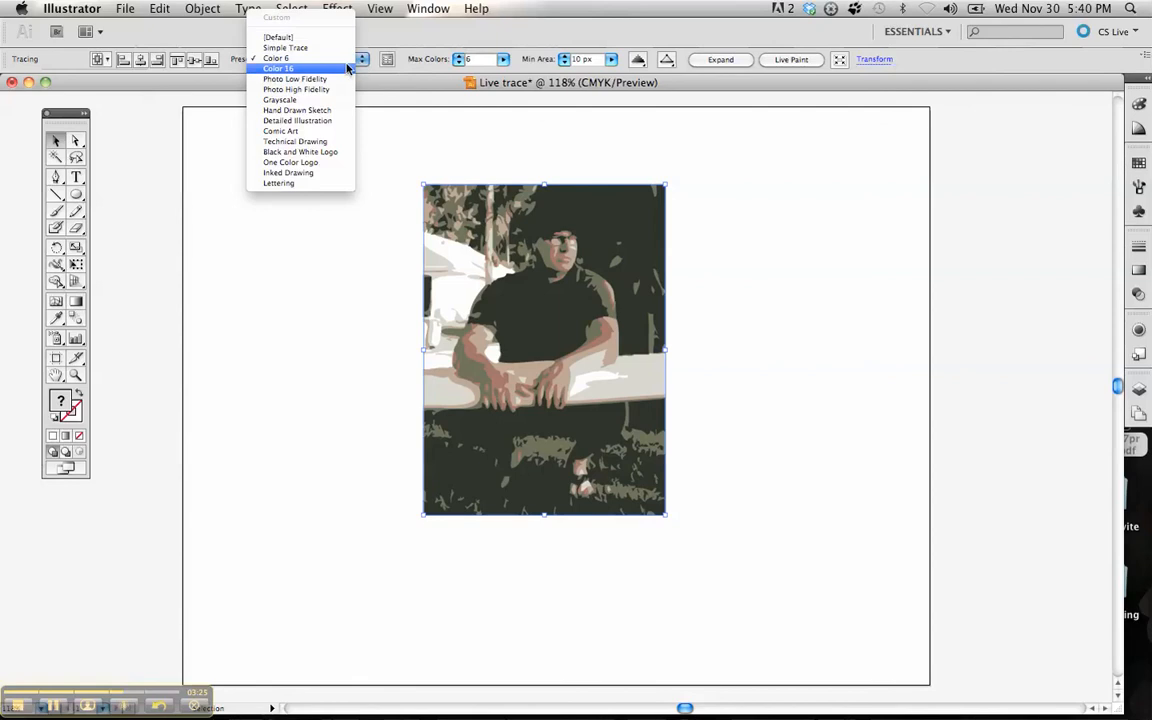
click(347, 69)
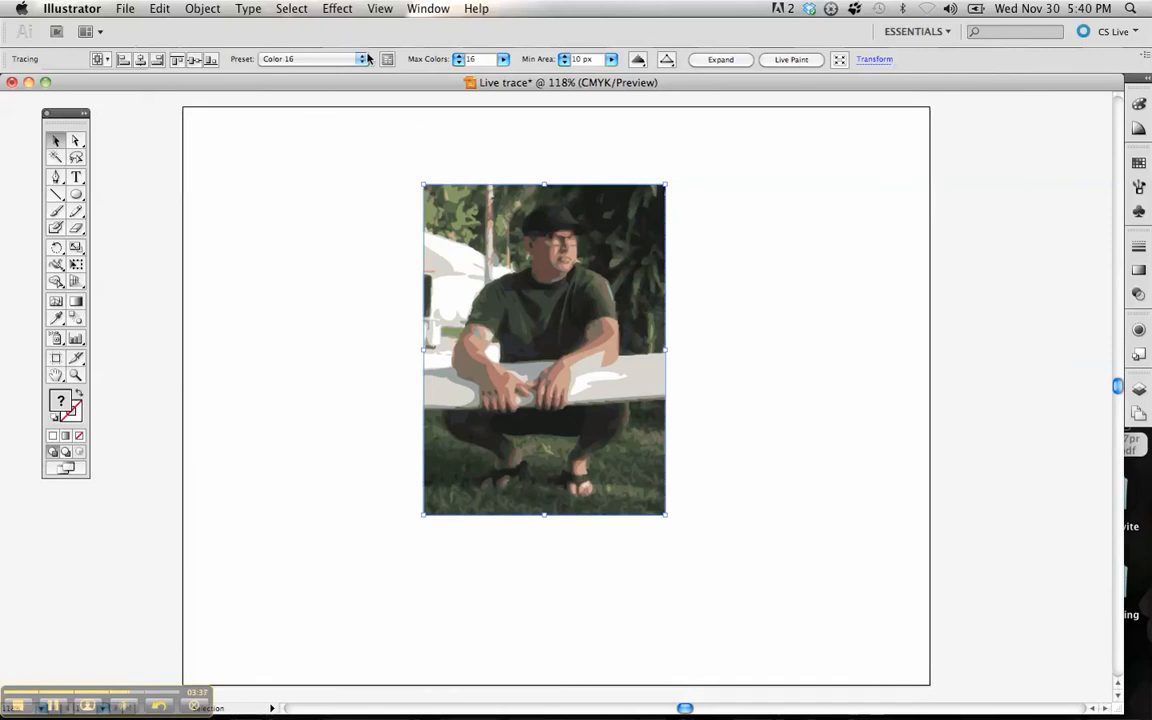
- Try the Grayscale tracing preset on the photo, followed by Comic Art
click(335, 58)
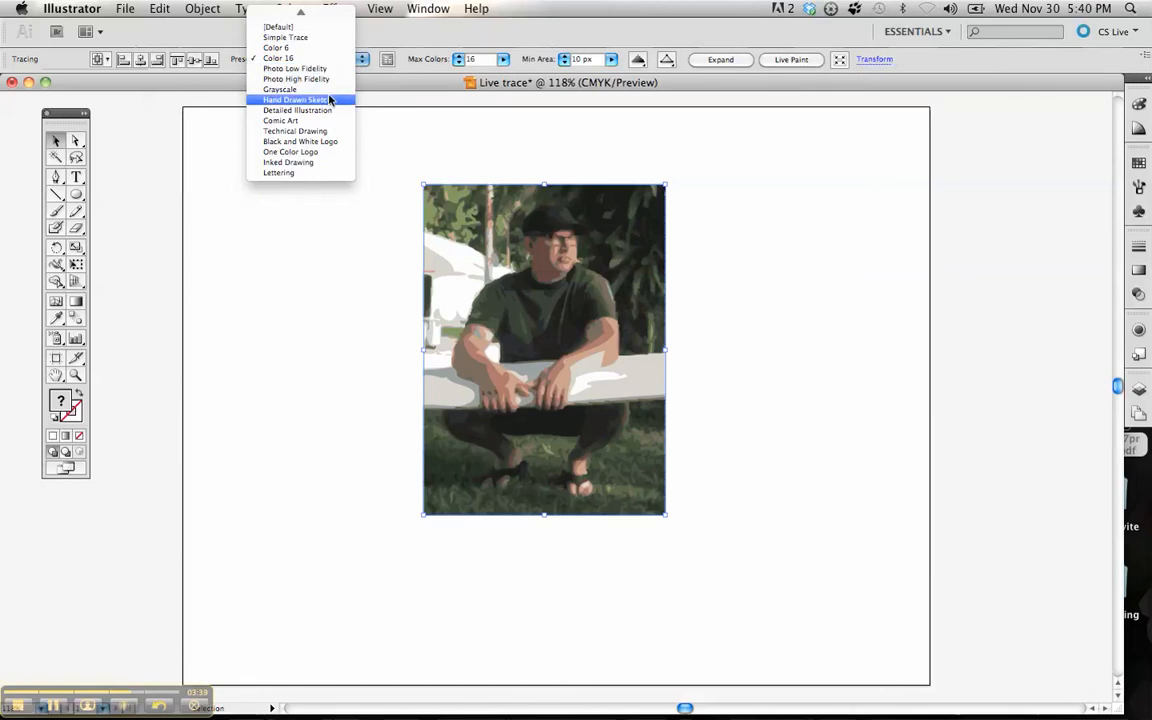
click(290, 89)
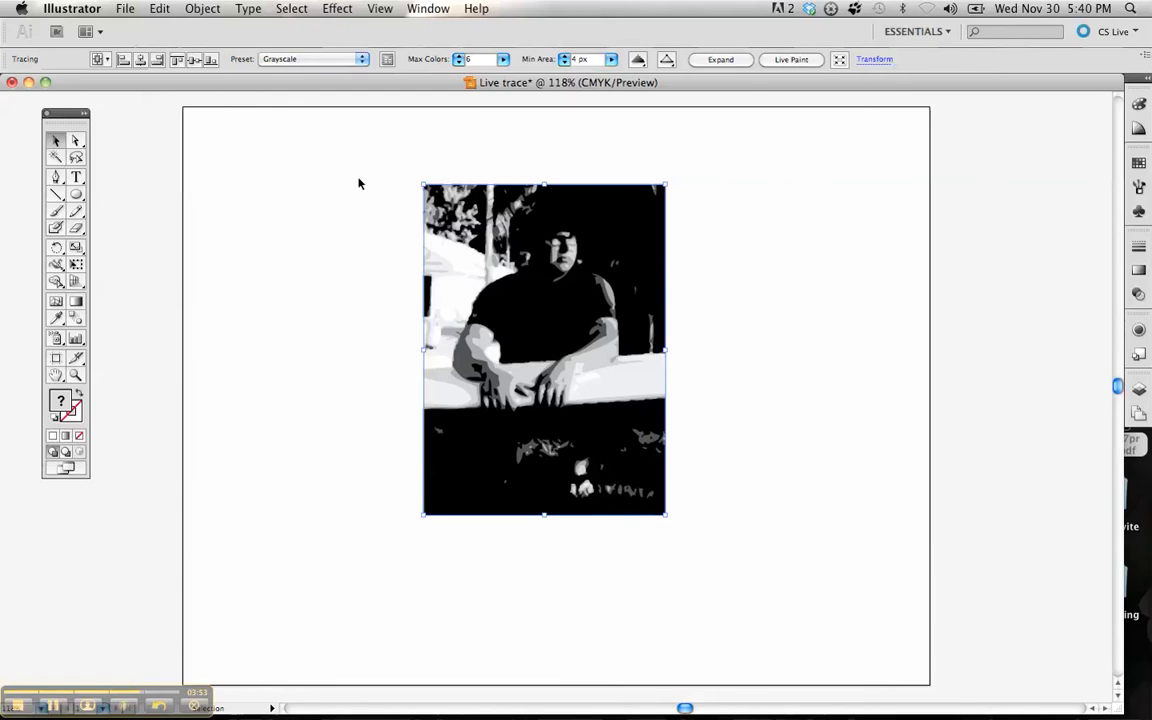
click(361, 59)
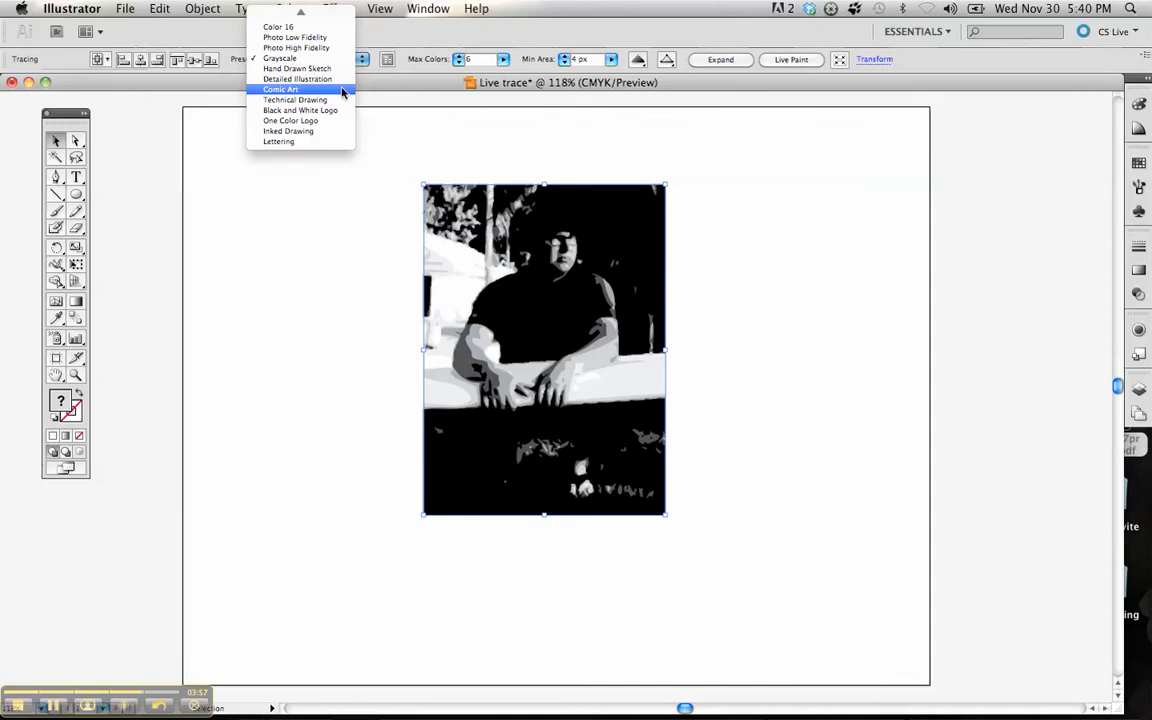
click(342, 92)
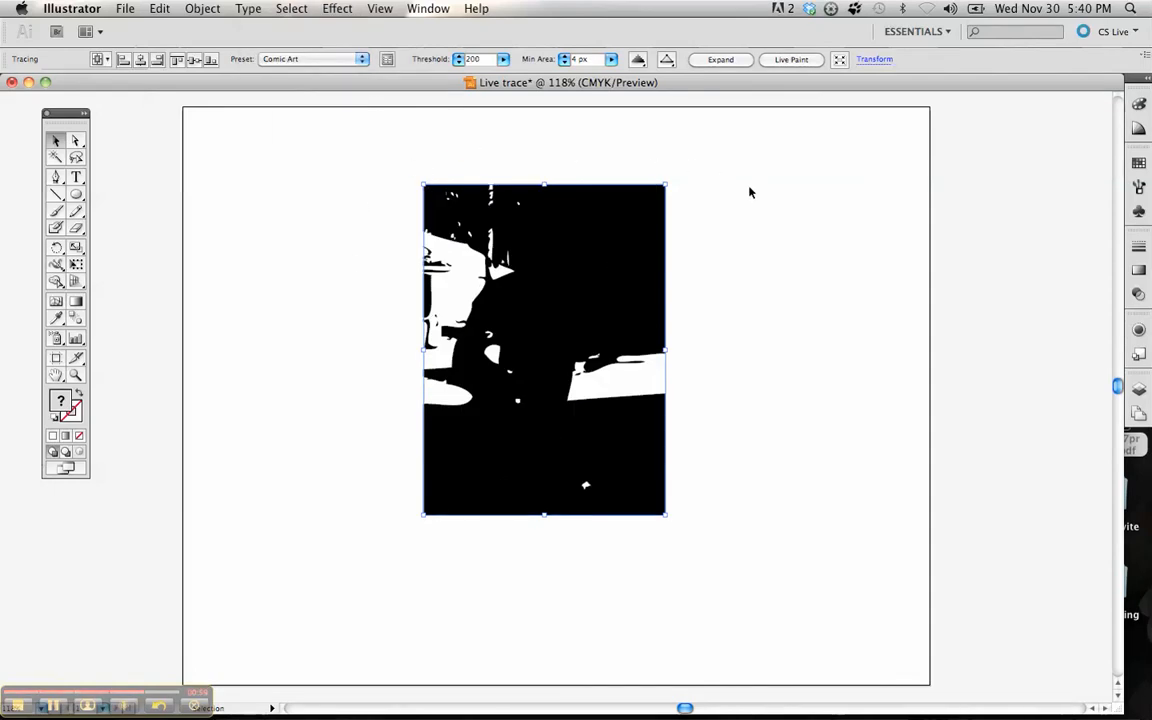
- Apply the Hand Drawn Sketch preset to the traced photo
click(363, 60)
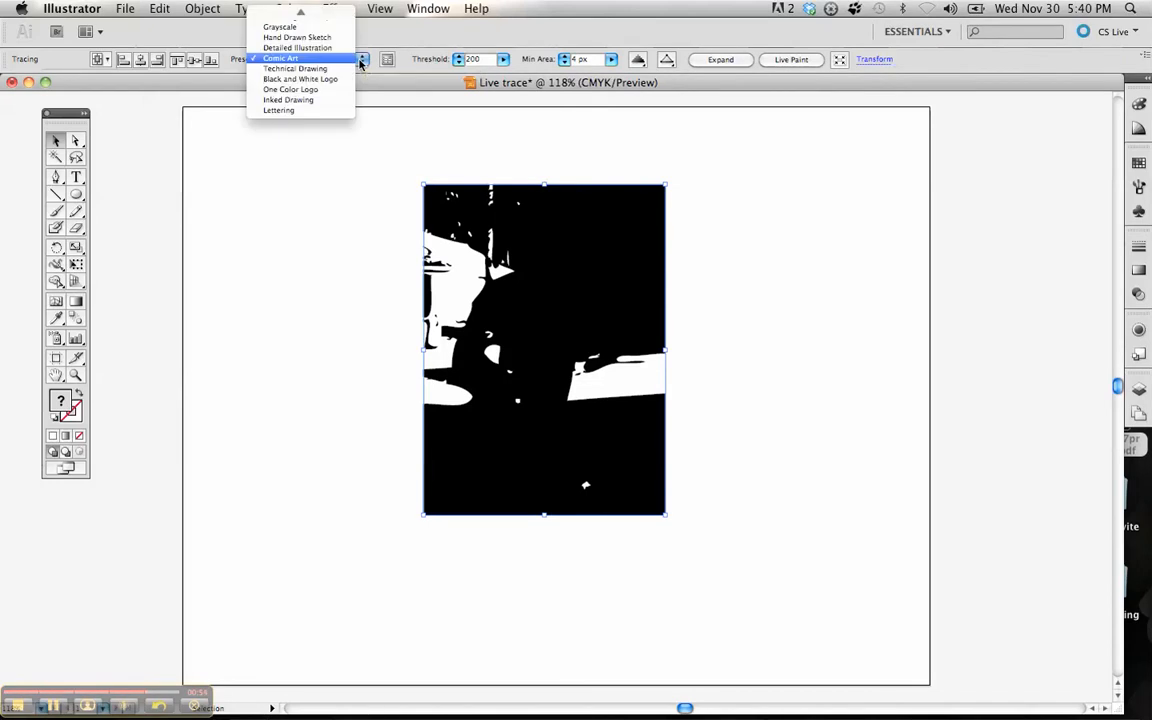
mouse_move(301, 13)
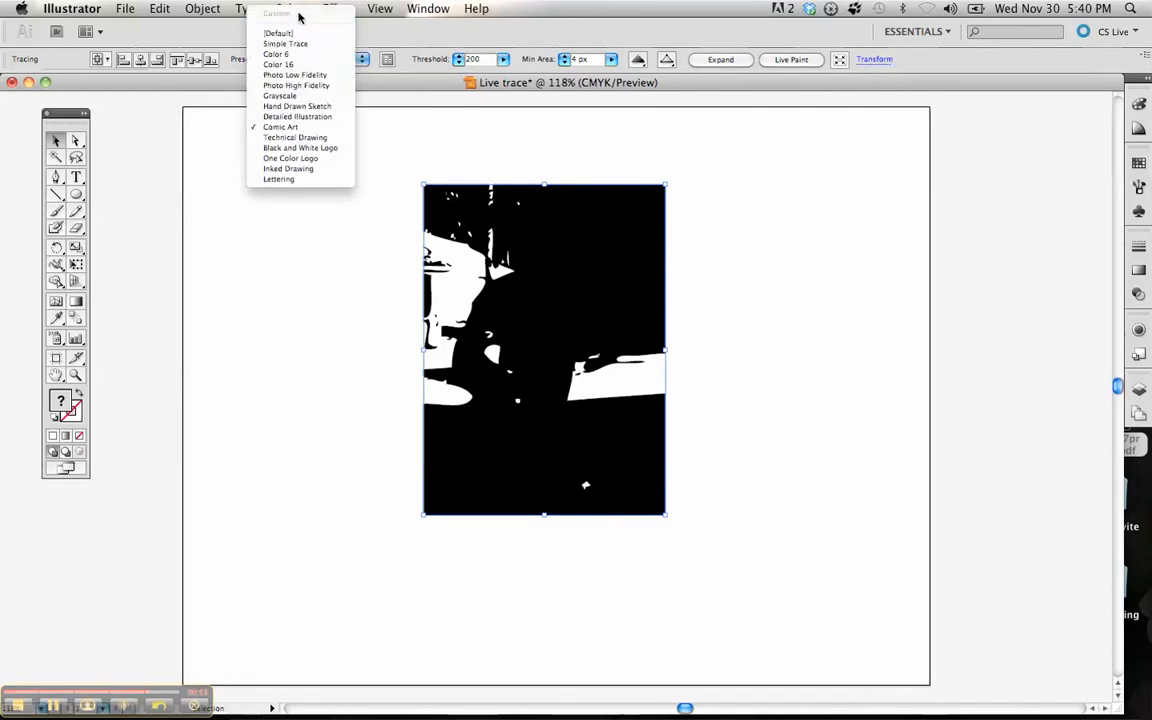
click(297, 106)
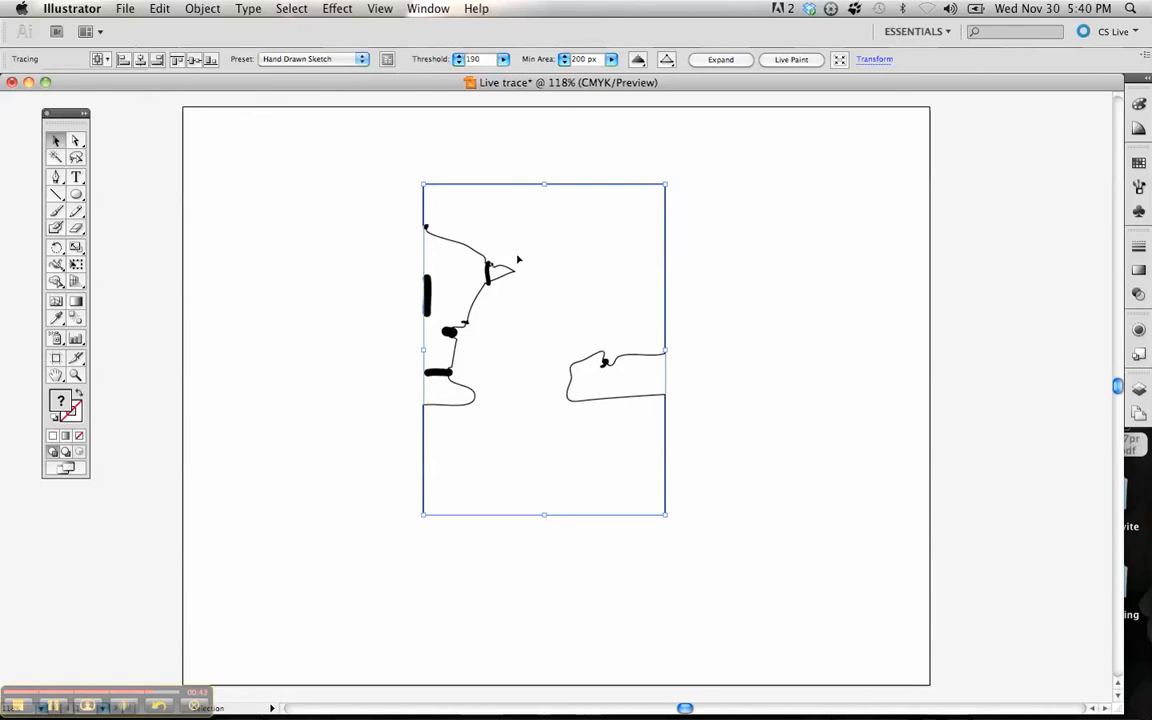
- Lower the threshold of the Hand Drawn Sketch tracing to 54
click(459, 57)
click(459, 57)
click(459, 57)
click(459, 57)
click(459, 57)
click(459, 57)
click(459, 57)
click(459, 57)
click(459, 57)
click(459, 57)
click(459, 57)
click(459, 57)
click(459, 62)
click(459, 62)
click(459, 62)
click(459, 62)
click(460, 63)
click(460, 63)
click(460, 63)
click(460, 63)
click(460, 63)
click(460, 63)
click(460, 63)
click(460, 63)
click(460, 63)
click(460, 63)
click(460, 63)
click(460, 63)
click(460, 63)
click(460, 63)
click(460, 63)
click(460, 63)
click(460, 63)
click(460, 63)
click(460, 63)
click(460, 63)
click(460, 63)
click(460, 63)
click(460, 63)
click(460, 63)
click(460, 63)
click(460, 63)
click(460, 63)
click(460, 63)
click(460, 63)
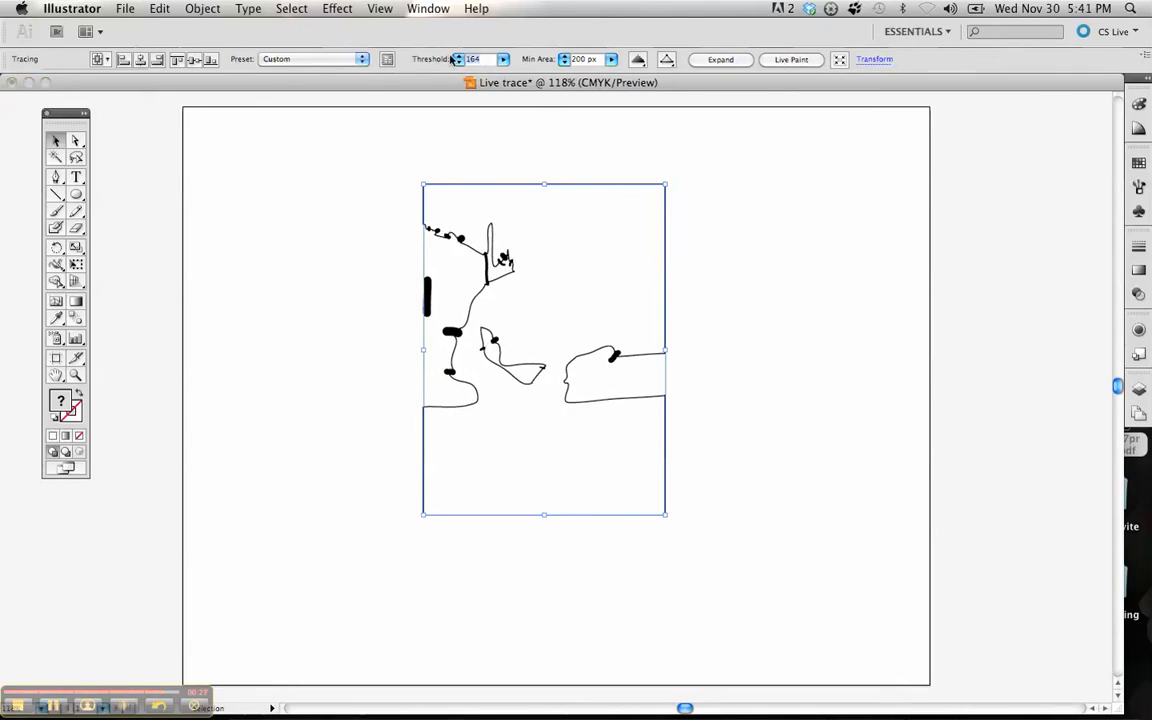
text(54)
key(Return)
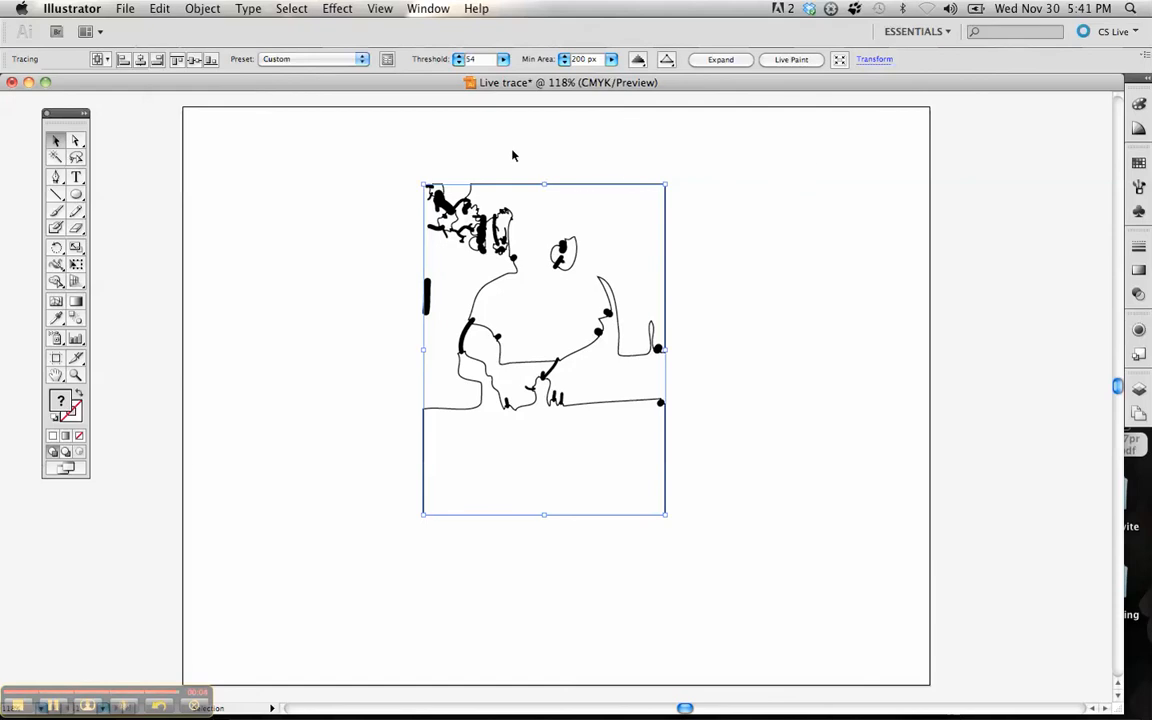
- Close the Live trace document
click(12, 83)
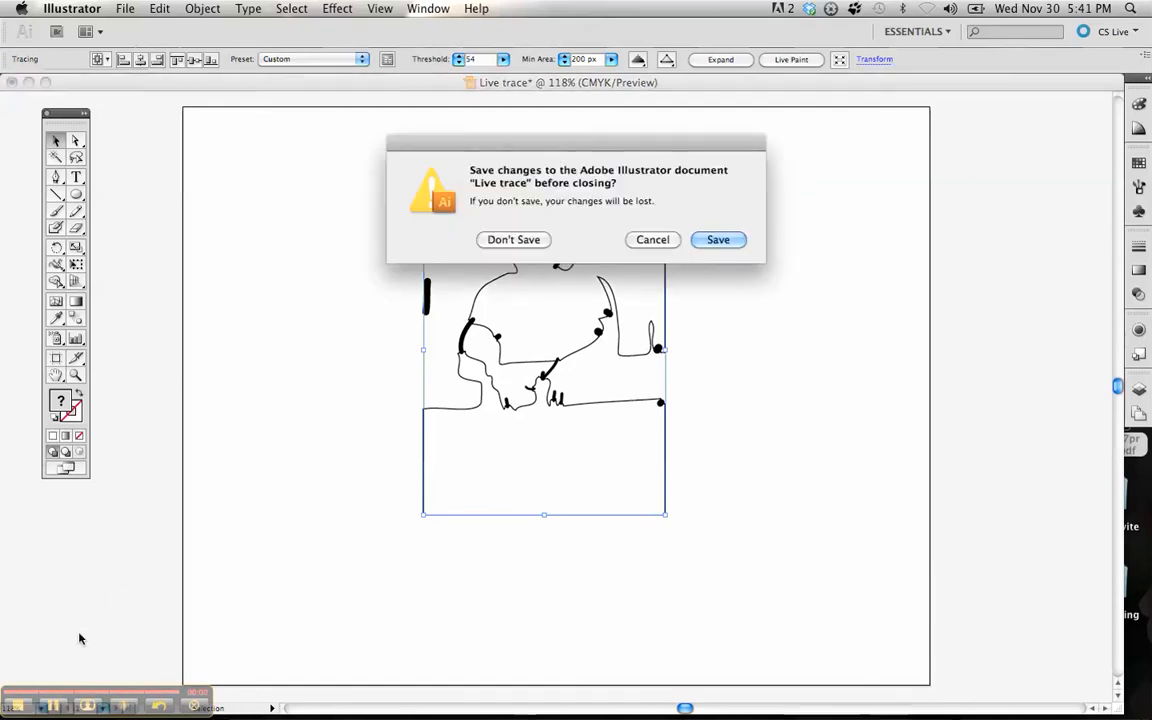